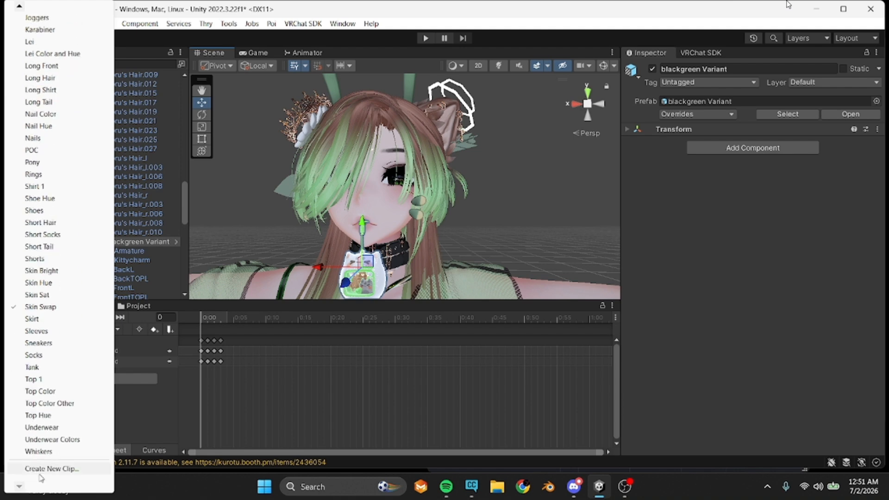
# - Create a new animation clip named Game Mouth in the Scripts folder
pyautogui.click(48, 468)
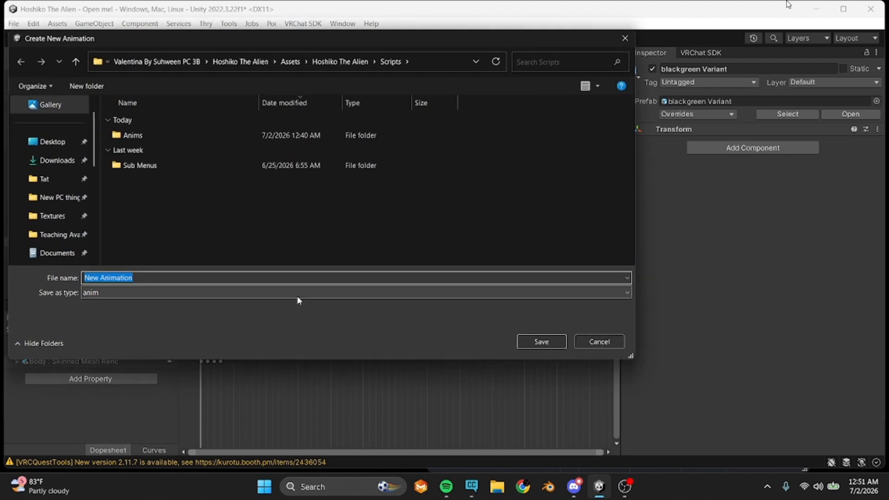
pyautogui.write('Game ')
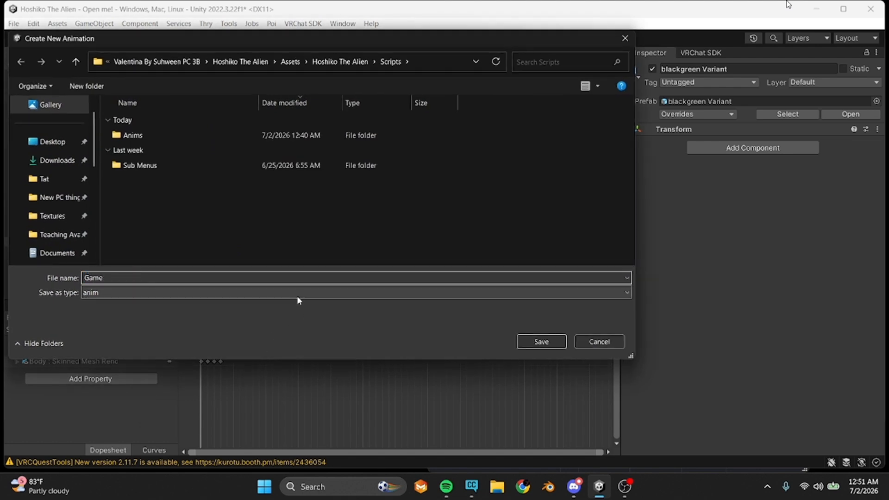
pyautogui.write('Mouth')
pyautogui.press('Return')
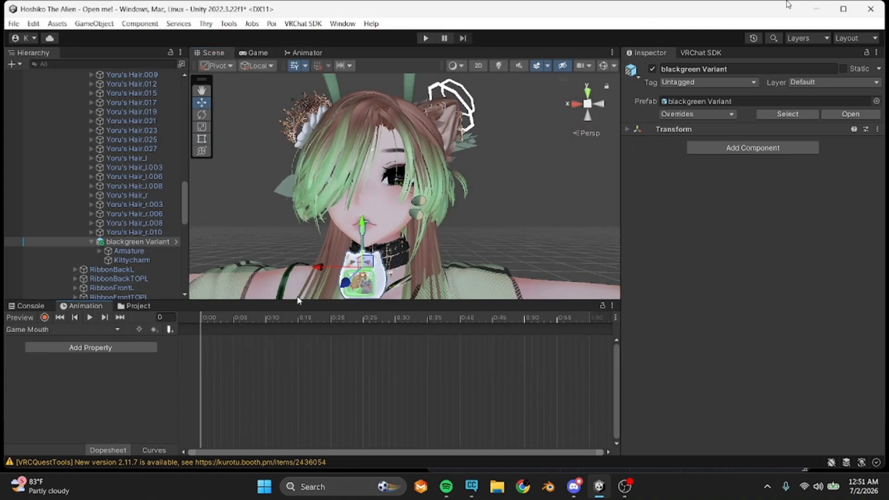
# - Record a keyframe at frame 1 of Game Mouth that deactivates the blackgreen Variant object, and end the recording at frame 0
pyautogui.click(45, 317)
pyautogui.click(209, 318)
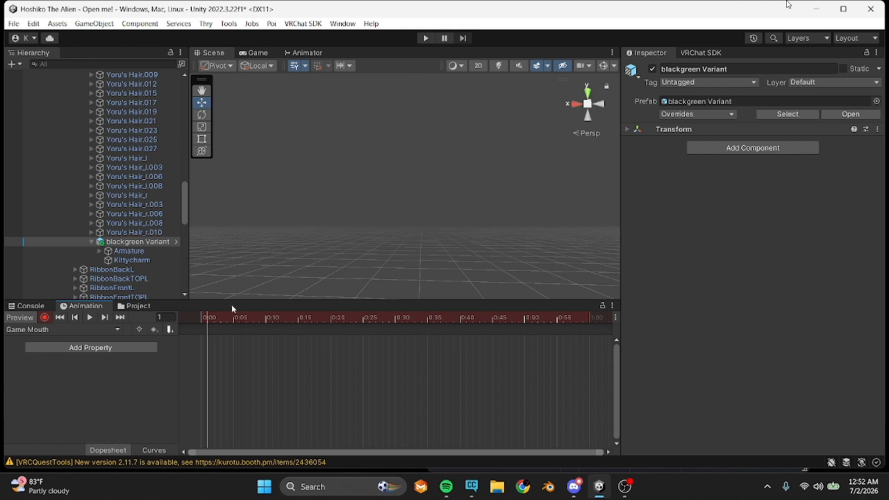
pyautogui.scroll(-2, 359, 226)
pyautogui.moveTo(360, 226); pyautogui.dragTo(365, 137, button='middle')
pyautogui.scroll(3, 365, 137)
pyautogui.moveTo(366, 209); pyautogui.dragTo(371, 132, button='middle')
pyautogui.press('f')
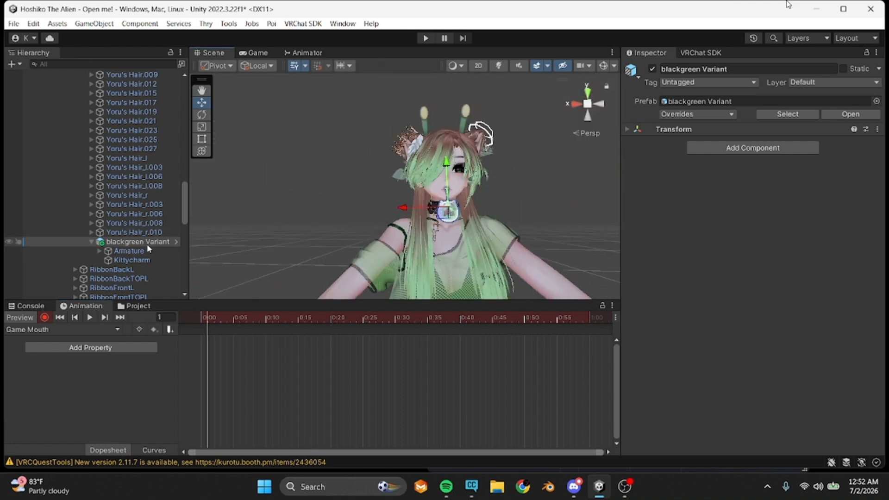
pyautogui.click(651, 70)
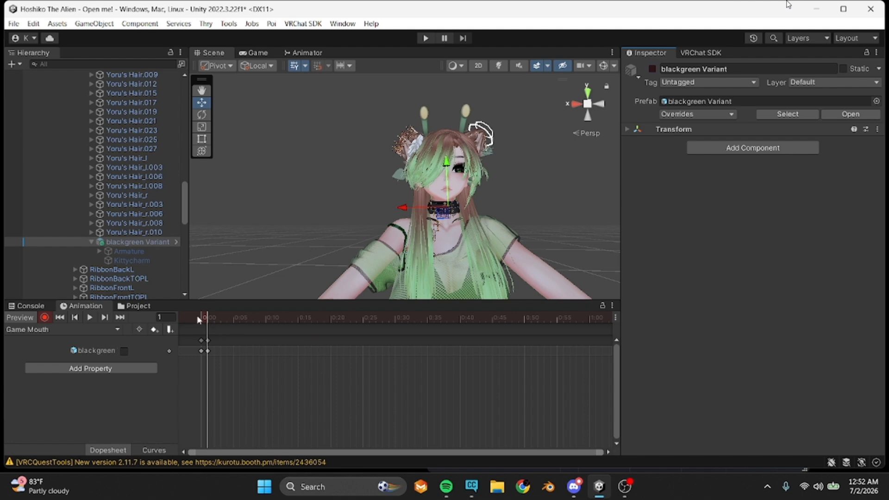
pyautogui.moveTo(197, 318); pyautogui.dragTo(3, 342)
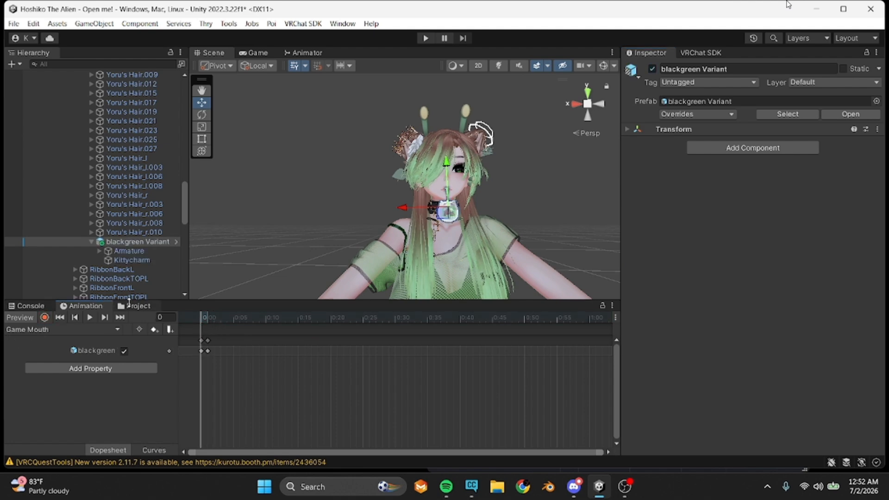
# - Turn off Loop Time for the Game Mouth animation clip
pyautogui.click(130, 305)
pyautogui.click(257, 366)
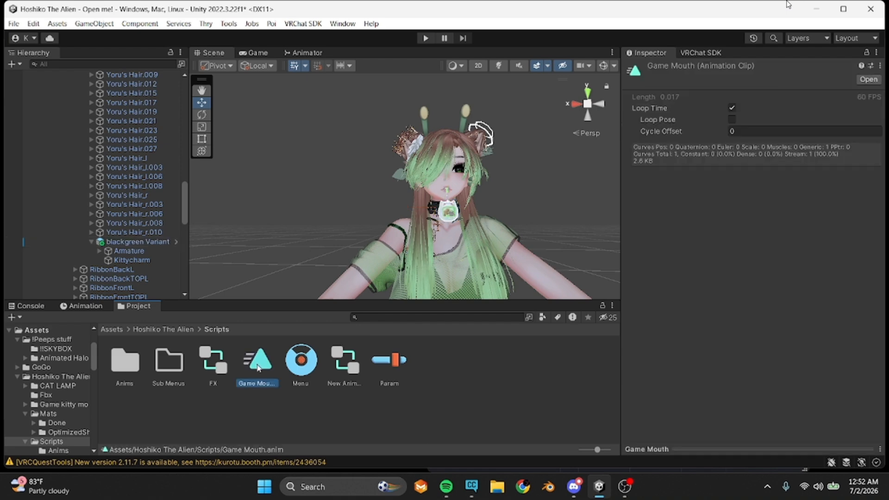
pyautogui.click(732, 107)
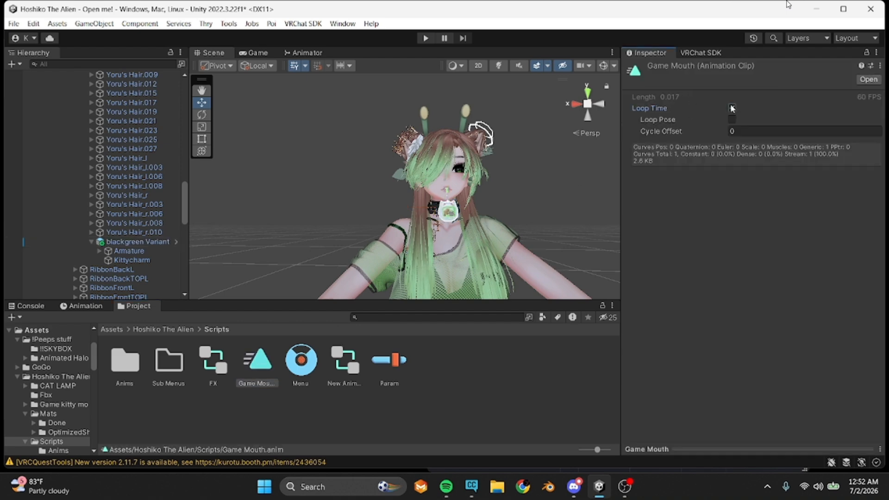
pyautogui.click(95, 306)
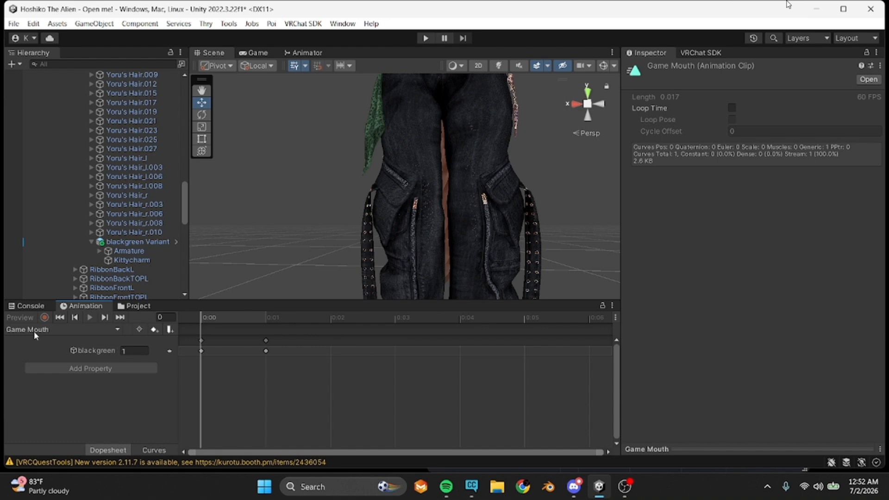
pyautogui.moveTo(345, 184); pyautogui.dragTo(329, 255, button='middle')
pyautogui.click(138, 306)
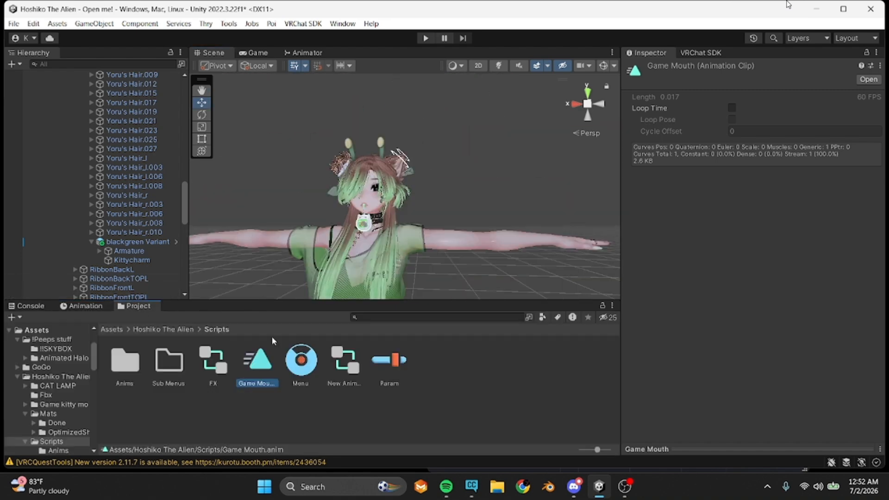
# - Open the FX animator controller and add a Bool parameter named Toy
pyautogui.click(222, 363)
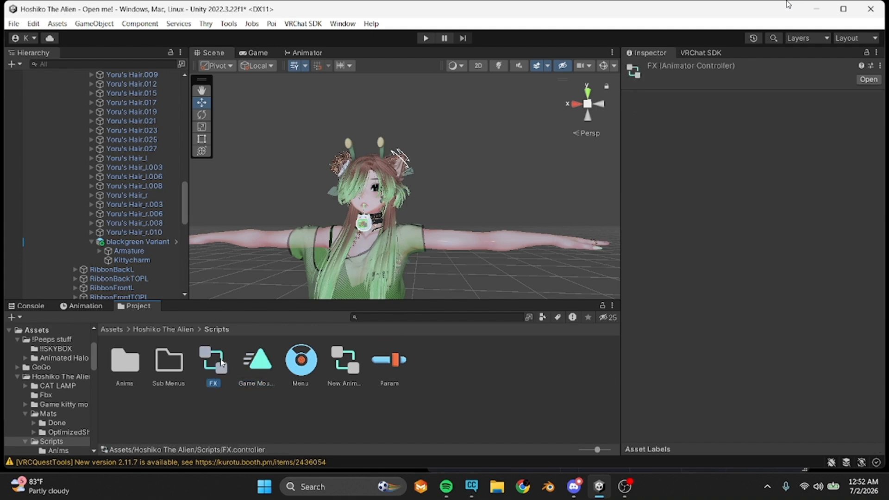
pyautogui.doubleClick(223, 364)
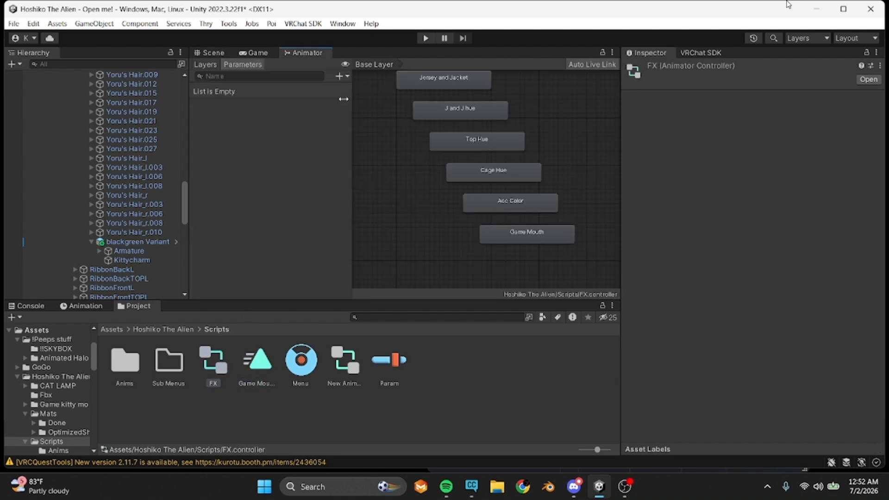
pyautogui.click(339, 77)
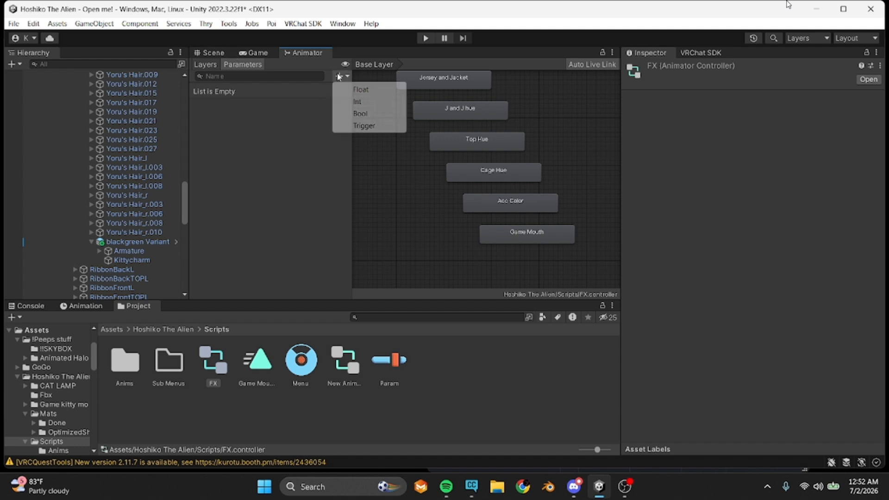
pyautogui.click(366, 114)
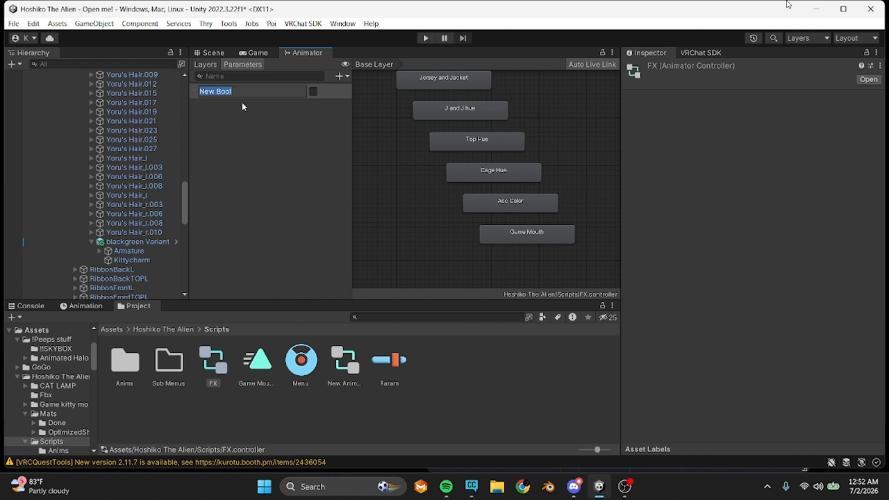
pyautogui.write('Mouth')
pyautogui.press('BackSpace')
pyautogui.press('BackSpace')
pyautogui.press('BackSpace')
pyautogui.press('BackSpace')
pyautogui.write('Toy')
pyautogui.press('Return')
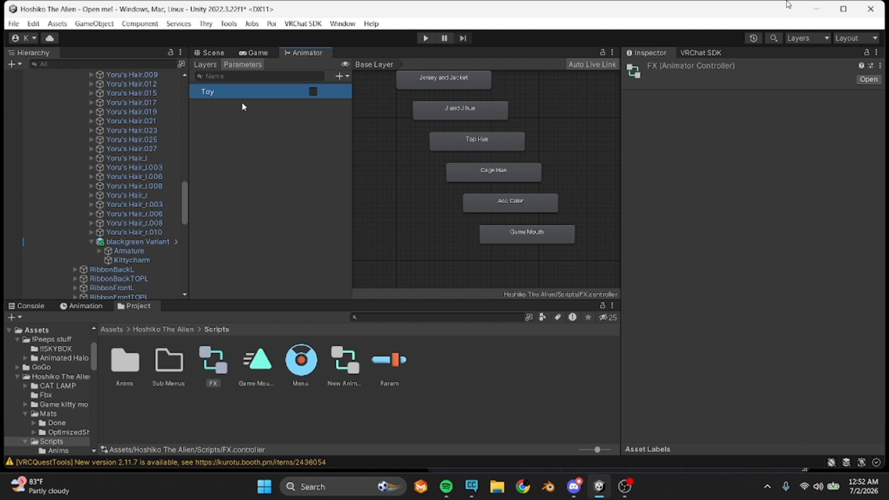
# - Add an animator layer named Toy and set its weight to 1
pyautogui.click(202, 66)
pyautogui.click(341, 76)
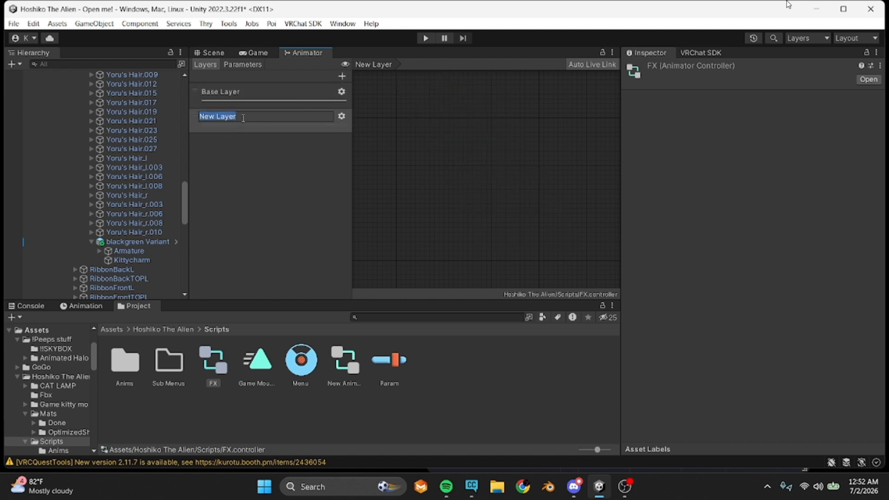
pyautogui.write('Toy')
pyautogui.press('Return')
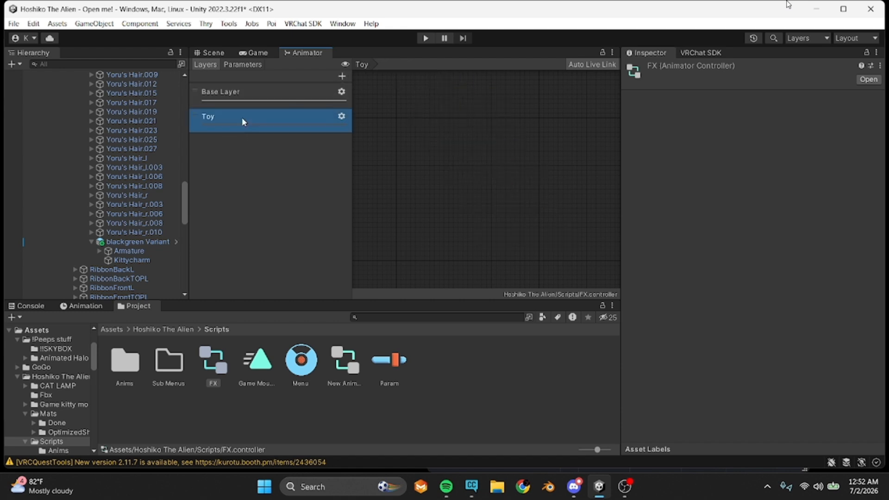
pyautogui.click(342, 116)
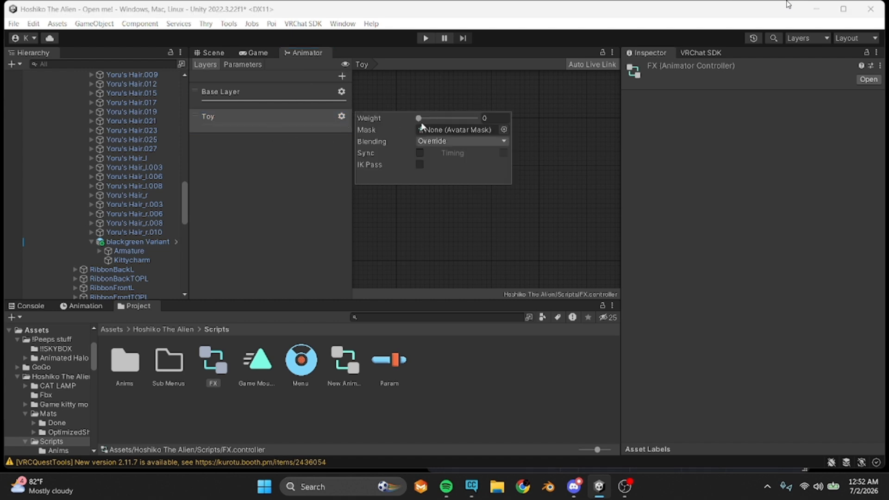
pyautogui.moveTo(419, 118); pyautogui.dragTo(599, 125)
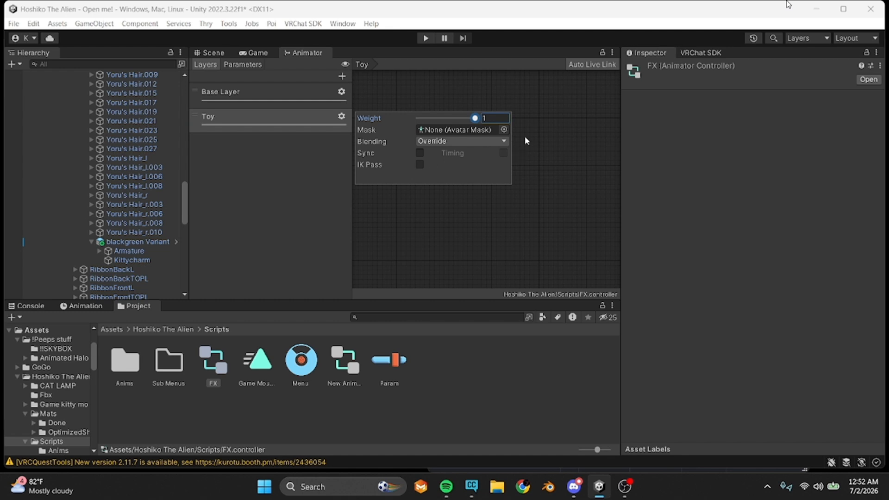
pyautogui.click(503, 230)
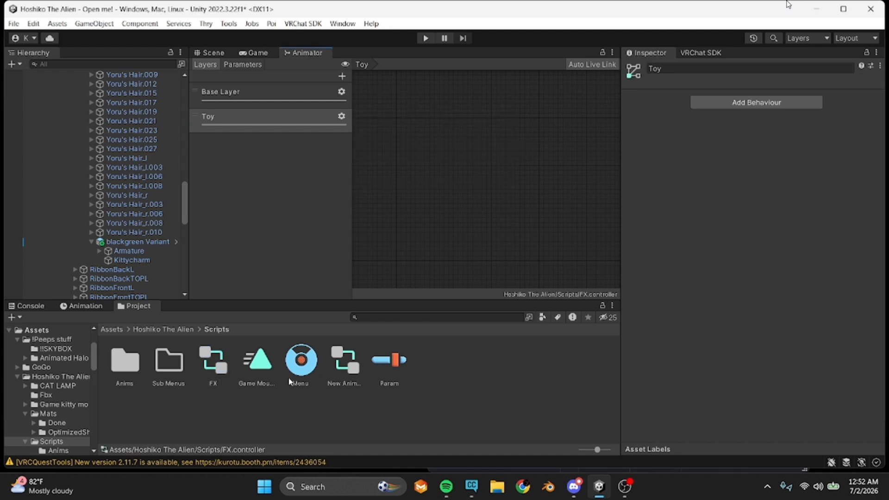
# - Place the Game Mouth clip in the Toy layer's graph twice, one state below the other
pyautogui.click(214, 370)
pyautogui.moveTo(258, 371); pyautogui.dragTo(414, 135)
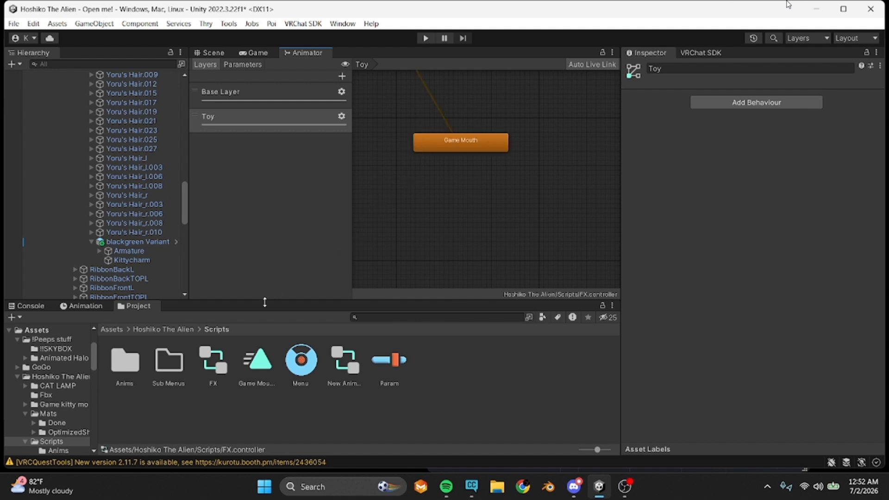
pyautogui.moveTo(251, 368); pyautogui.dragTo(429, 181)
# - Set the speed of the default Game Mouth state to -1
pyautogui.click(451, 146)
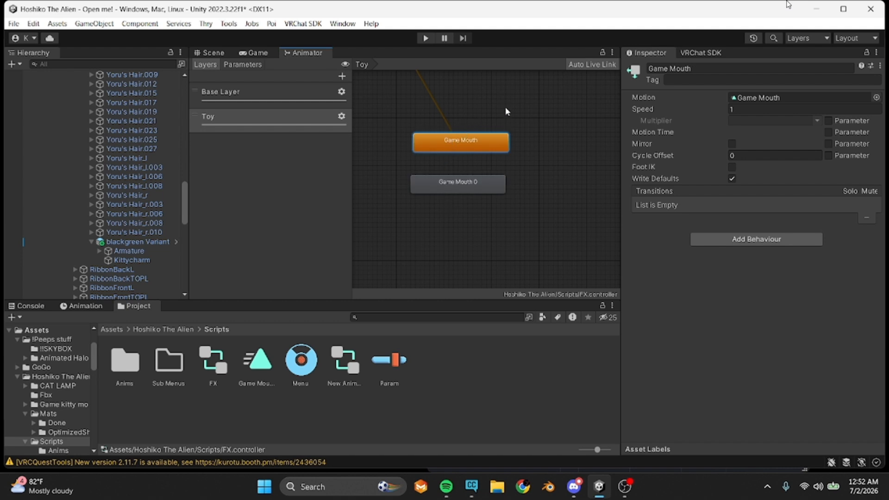
pyautogui.click(736, 109)
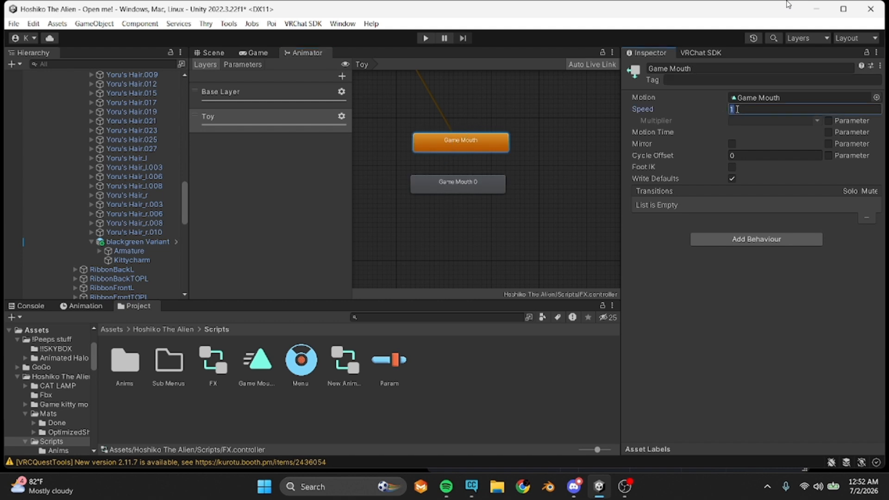
pyautogui.write('-1')
pyautogui.press('Return')
pyautogui.write('-1')
# - Make transitions in both directions between the Game Mouth and Game Mouth 0 states
pyautogui.click(467, 143)
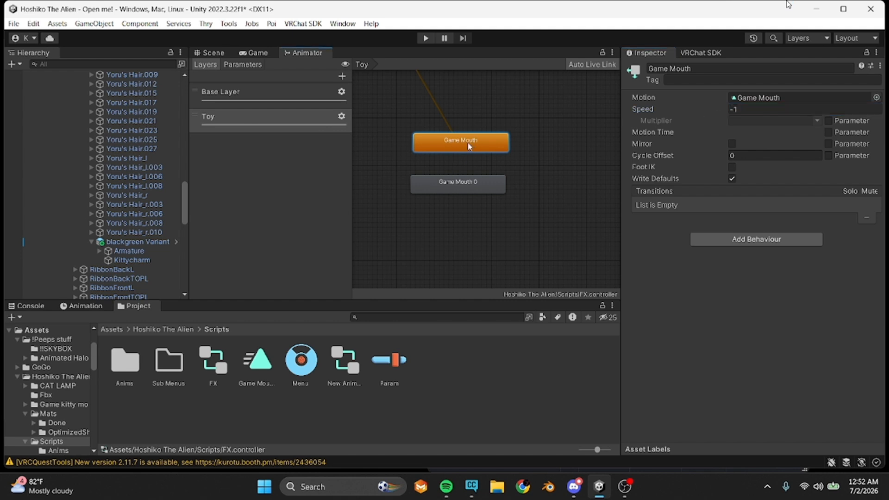
pyautogui.rightClick(468, 143)
pyautogui.click(488, 150)
pyautogui.click(474, 185)
pyautogui.rightClick(476, 185)
pyautogui.click(495, 191)
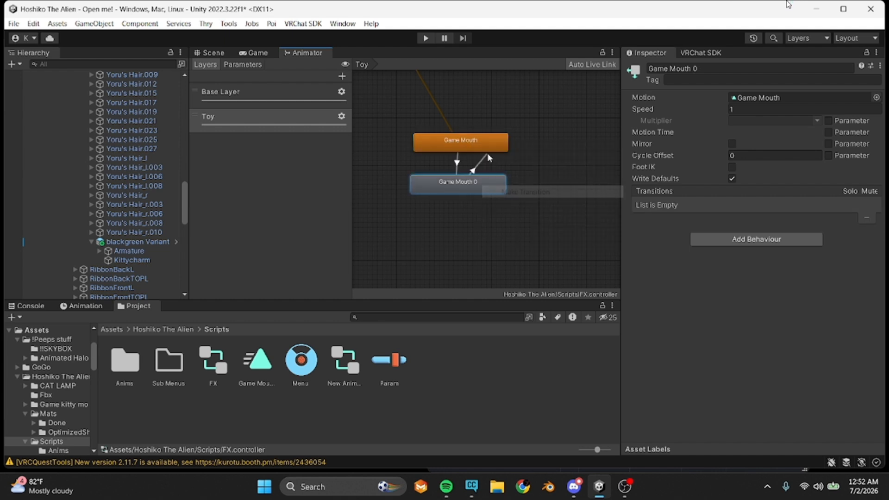
pyautogui.click(484, 142)
# - Give the Game Mouth to Game Mouth 0 transition duration 0, no exit time or fixed duration, and a condition of Toy true
pyautogui.click(457, 160)
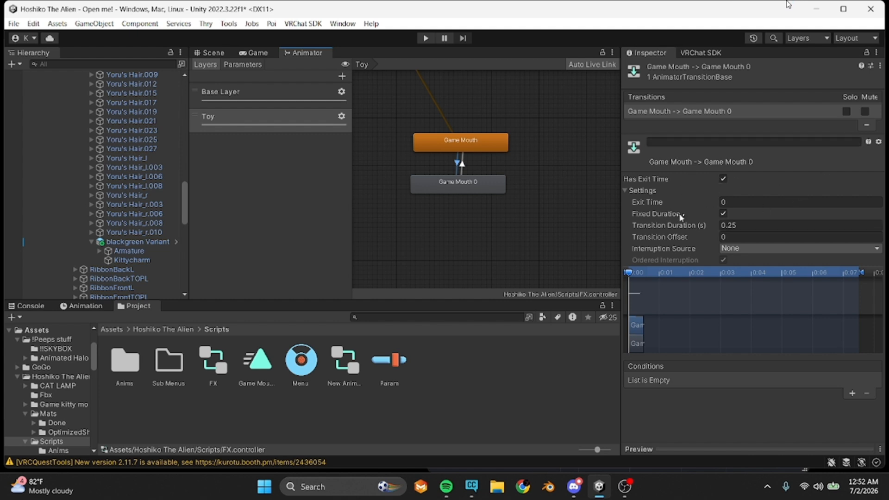
pyautogui.click(729, 225)
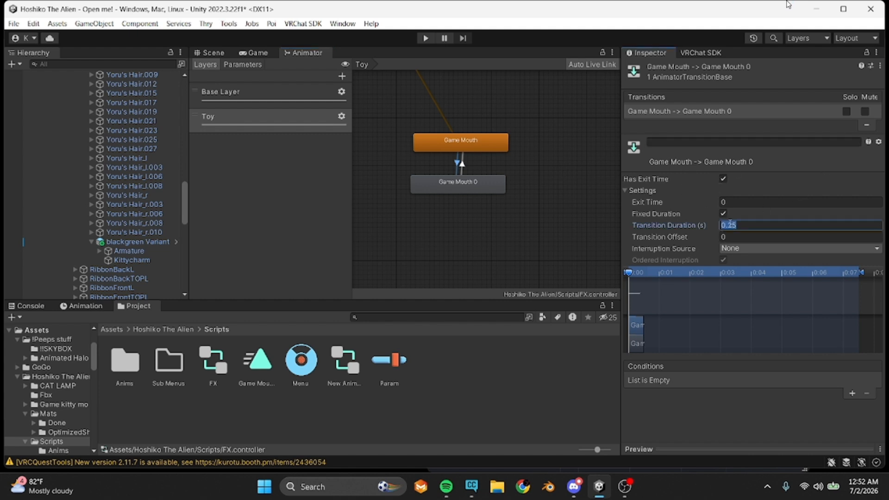
pyautogui.write('0')
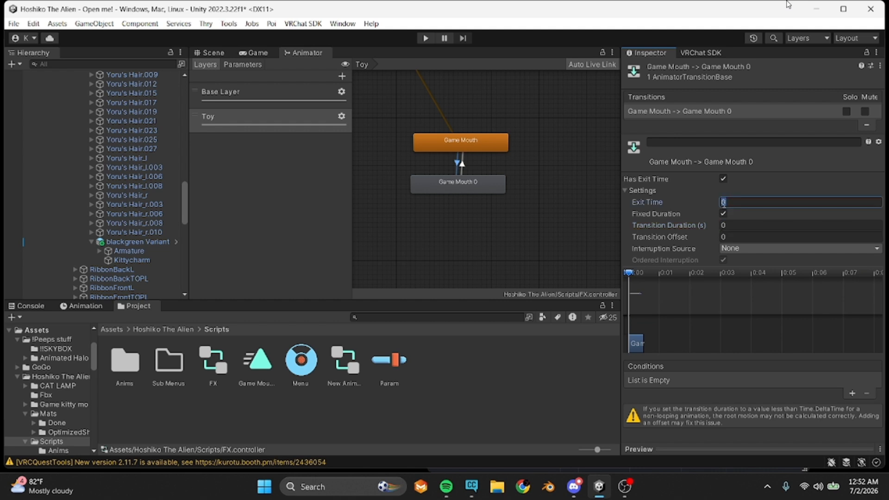
pyautogui.click(723, 213)
pyautogui.click(722, 179)
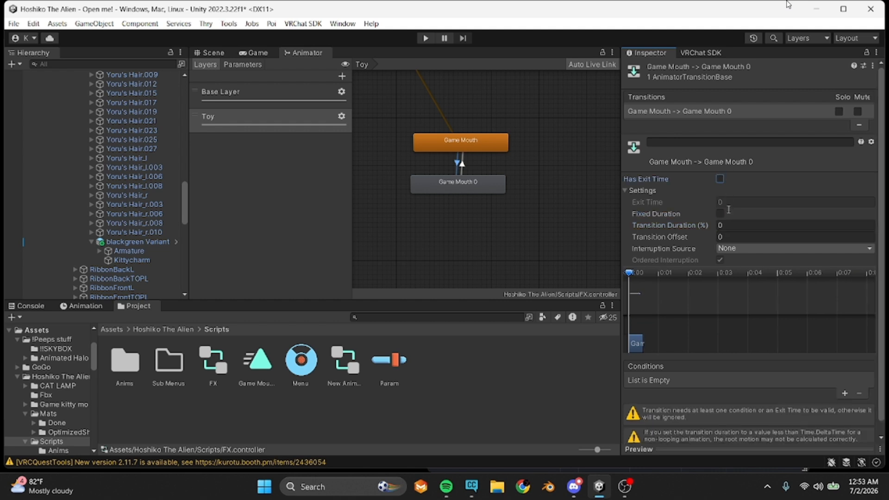
pyautogui.scroll(-1, 810, 332)
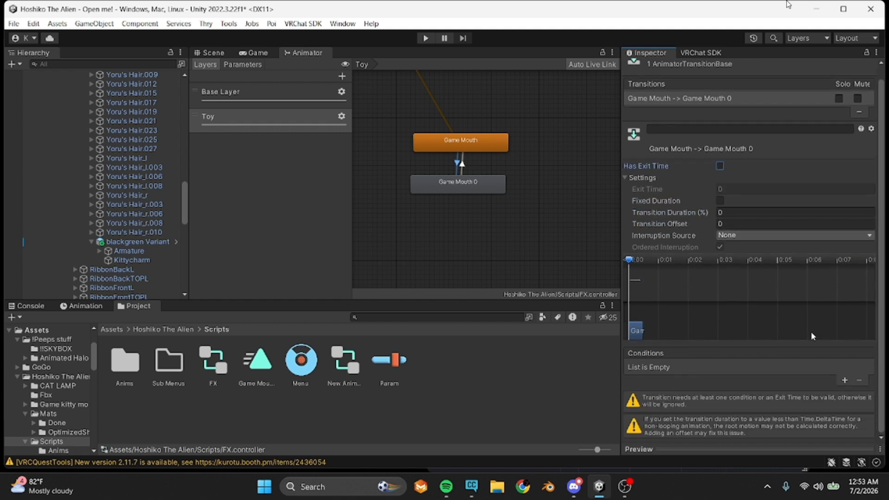
pyautogui.click(845, 379)
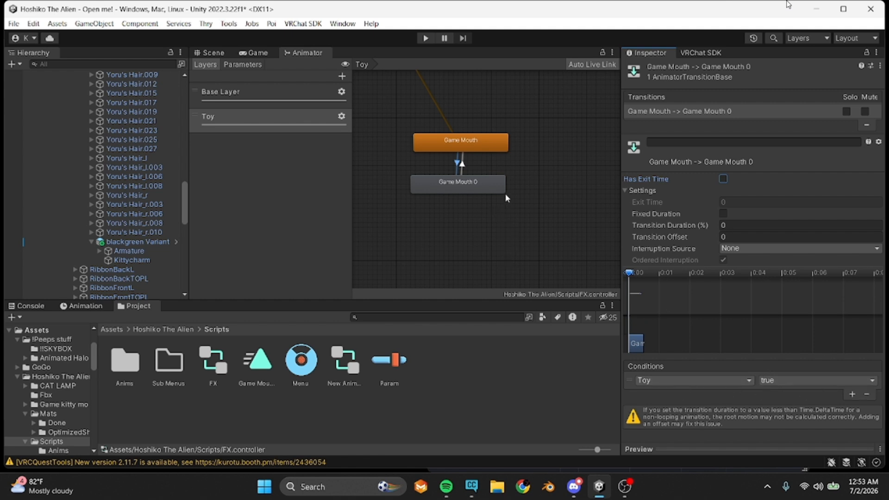
# - Copy the Game Mouth to Game Mouth 0 transition's settings and conditions onto the return transition, and set its Toy condition to false
pyautogui.rightClick(706, 114)
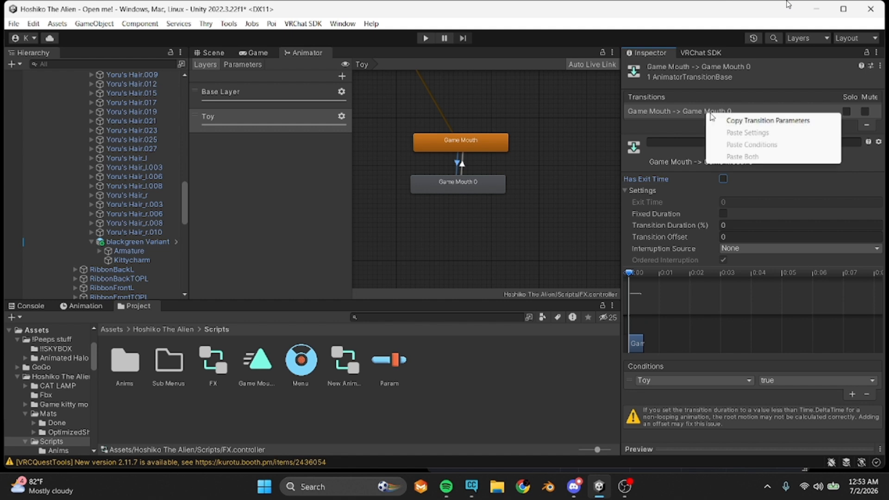
pyautogui.click(740, 120)
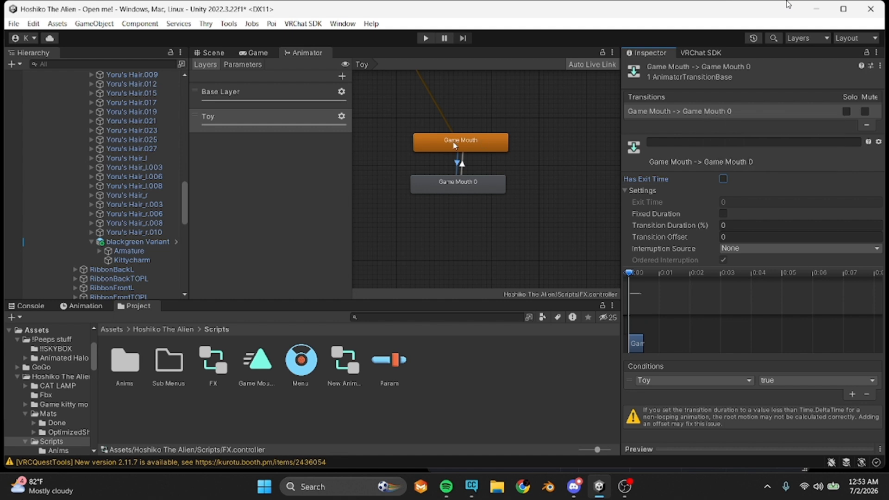
pyautogui.click(467, 163)
pyautogui.rightClick(718, 112)
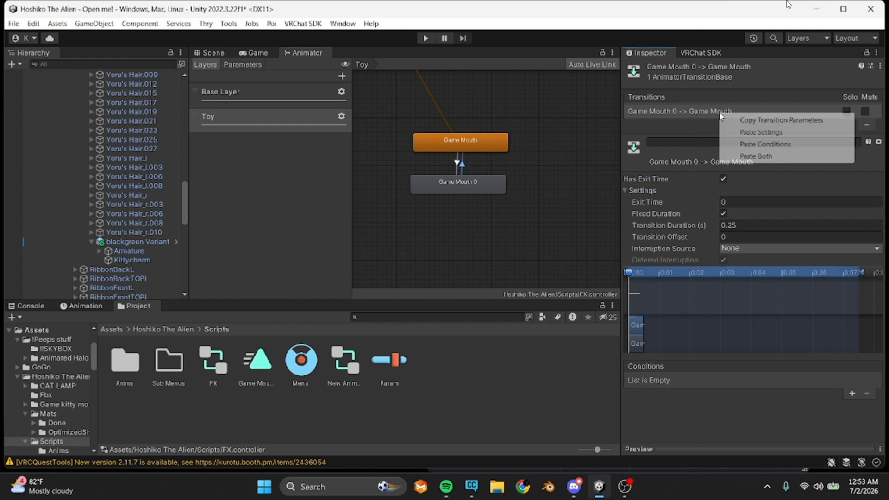
pyautogui.click(745, 157)
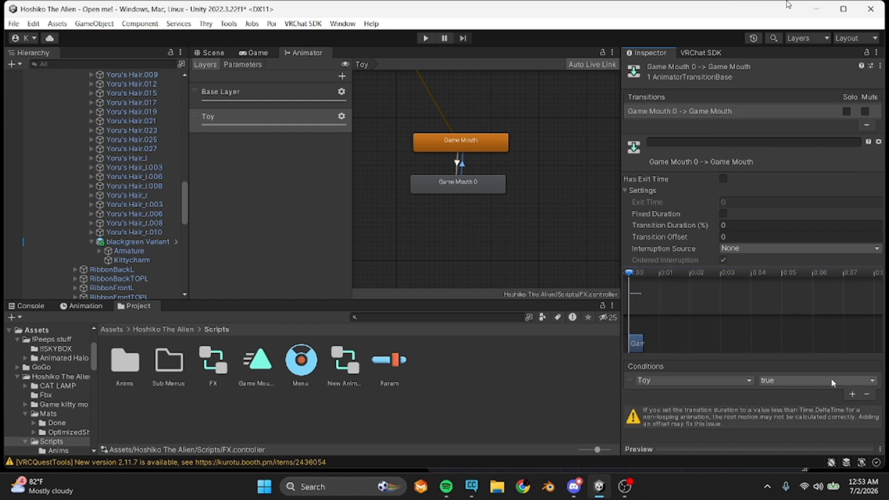
pyautogui.click(817, 381)
pyautogui.click(795, 407)
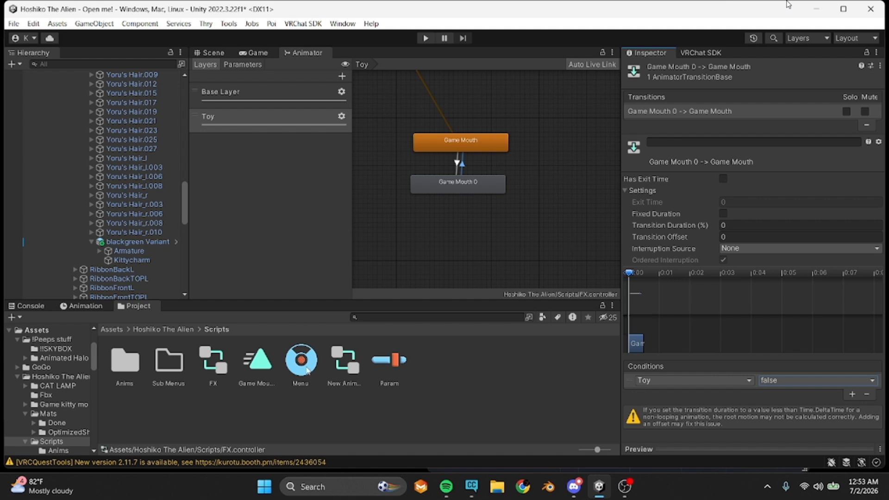
# - Add a Bool parameter named Toy to the Param expression parameters asset
pyautogui.click(384, 376)
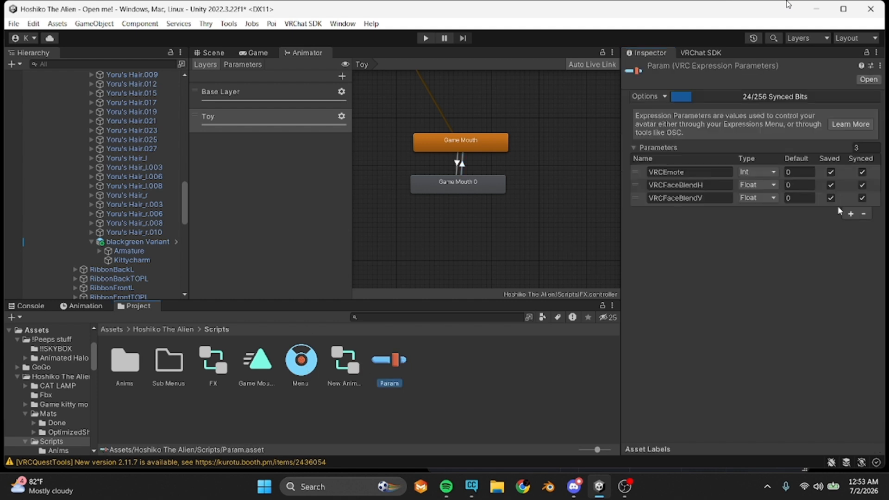
pyautogui.click(851, 213)
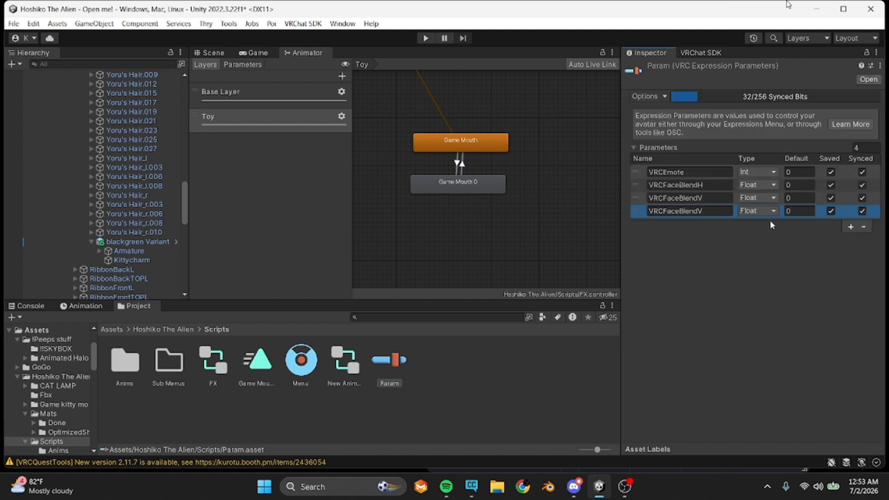
pyautogui.click(755, 211)
pyautogui.click(759, 248)
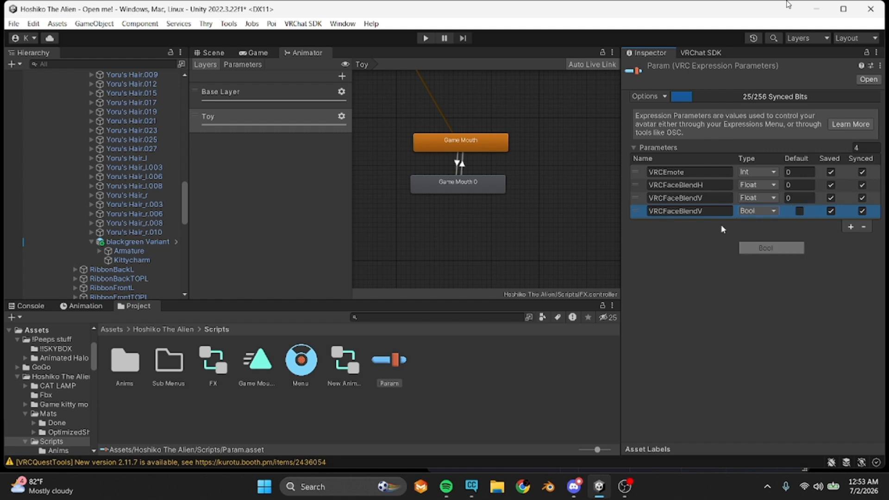
pyautogui.click(701, 212)
pyautogui.write('T')
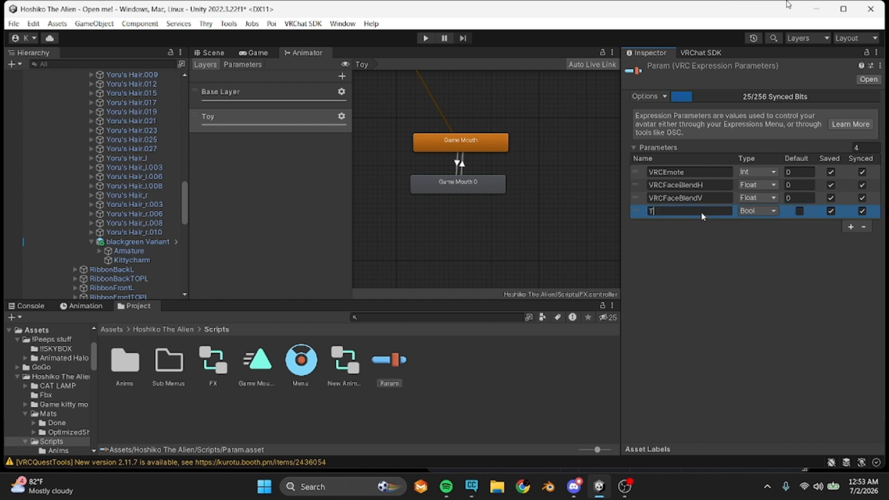
pyautogui.write('oy')
# - Add a control named Toy to the Menu expressions asset, with type Toggle and the Toy, Bool parameter
pyautogui.click(299, 363)
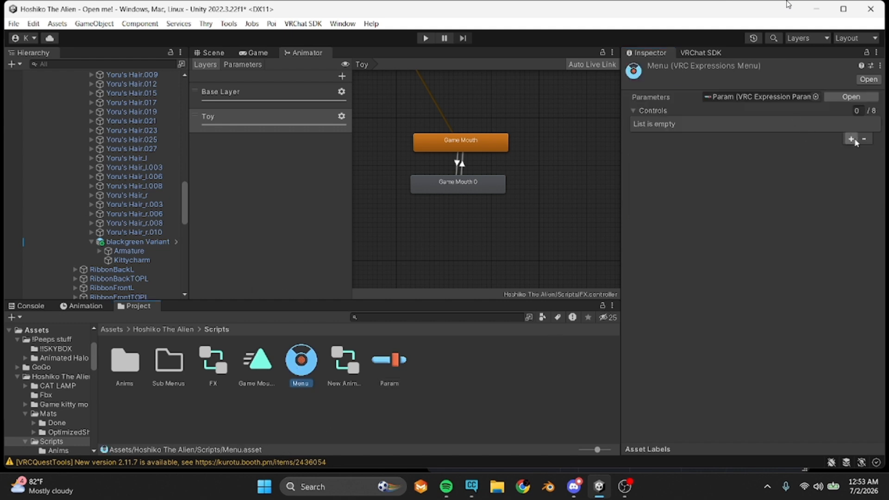
pyautogui.click(850, 139)
pyautogui.click(724, 156)
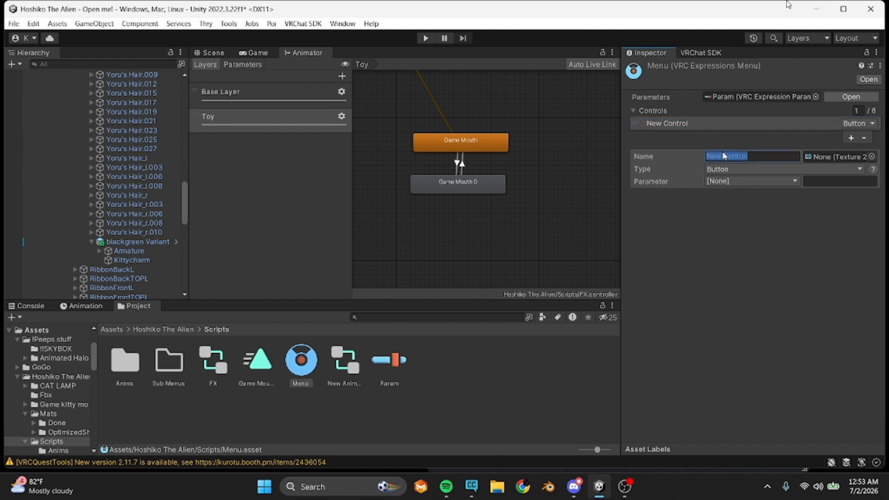
pyautogui.write('Toy')
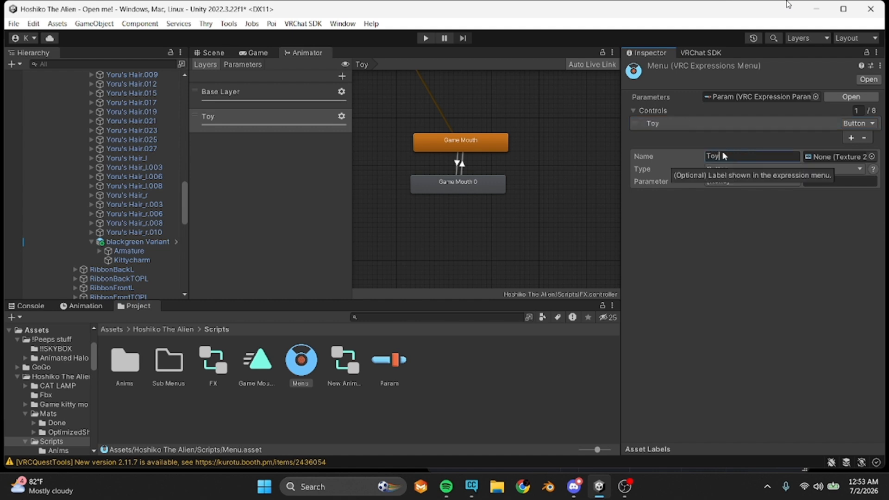
pyautogui.click(740, 170)
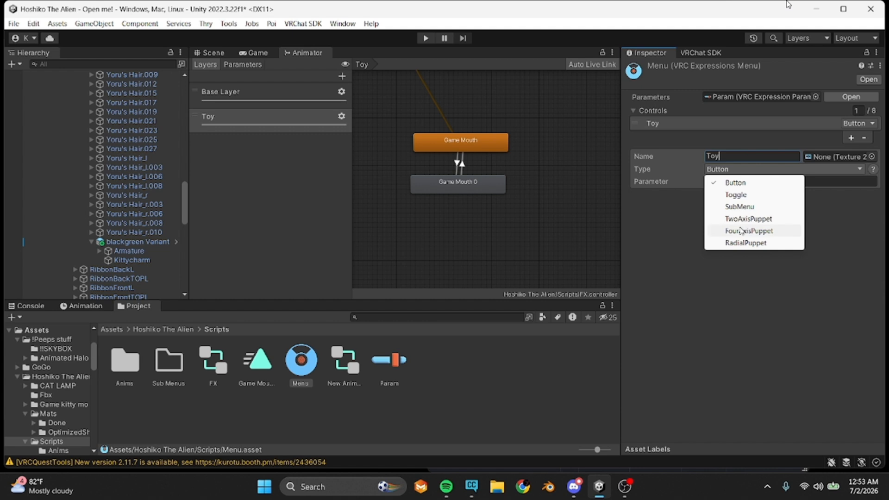
pyautogui.click(745, 195)
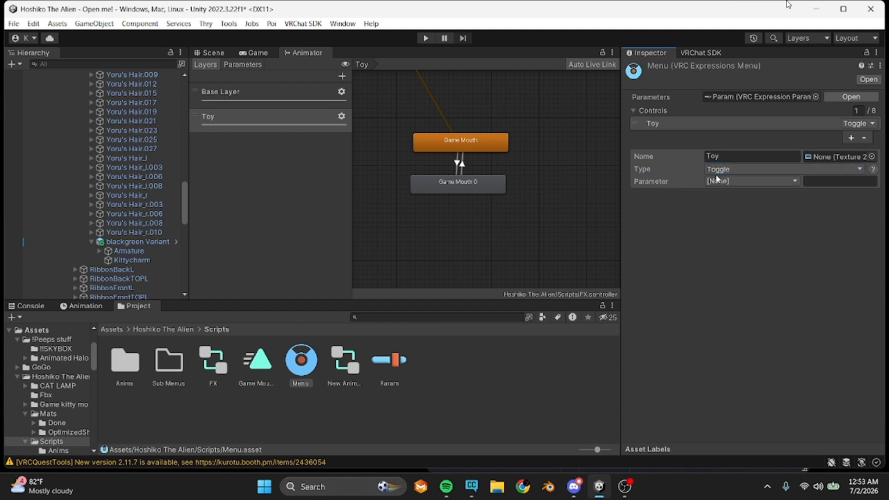
pyautogui.click(718, 182)
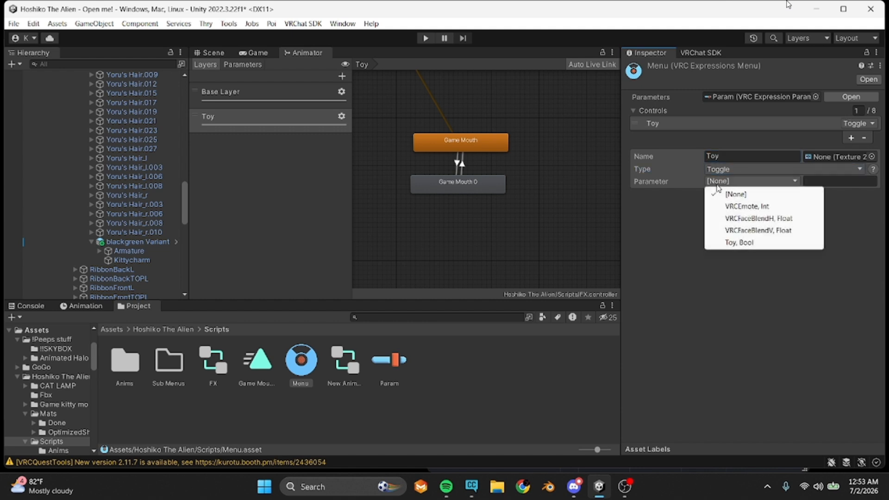
pyautogui.click(743, 242)
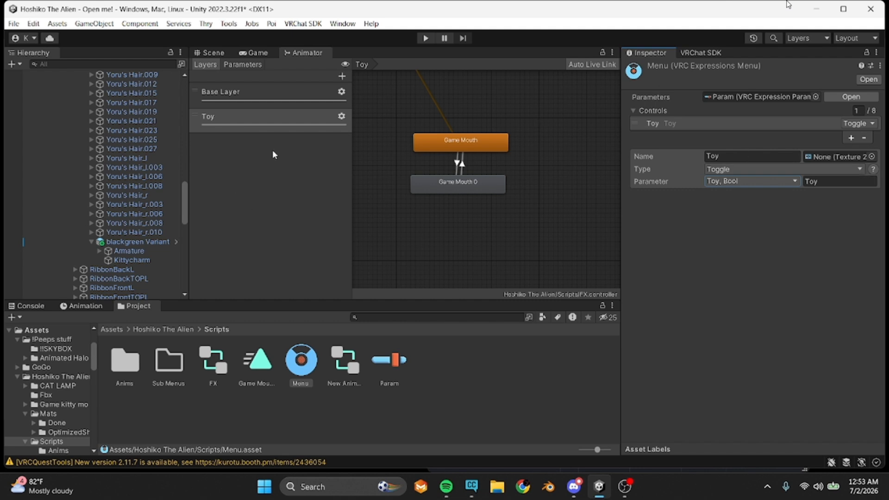
# - Review the two Game Mouth states, both transitions between them, and the names of the Toy layer and parameter in the FX controller
pyautogui.click(458, 164)
pyautogui.click(466, 146)
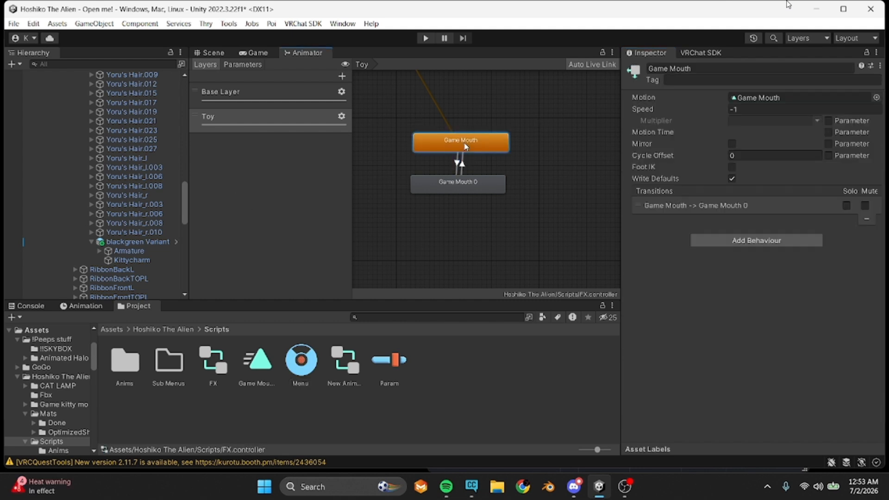
pyautogui.click(452, 189)
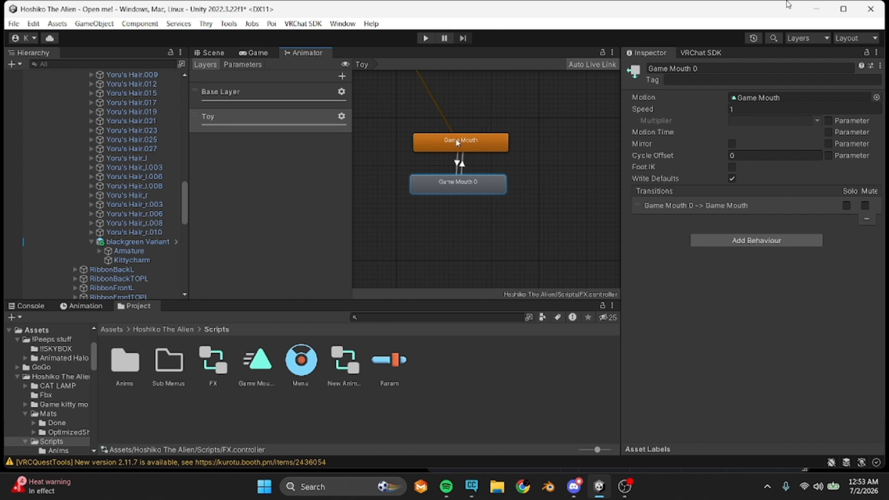
pyautogui.click(462, 166)
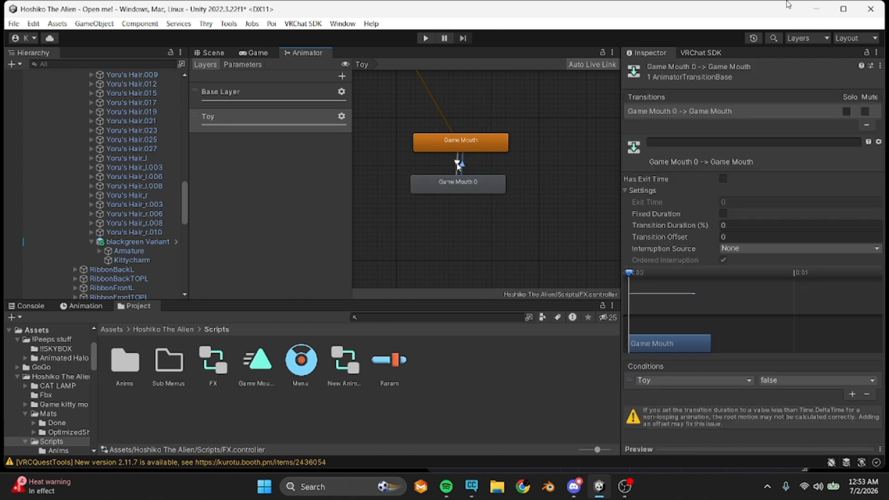
pyautogui.click(458, 163)
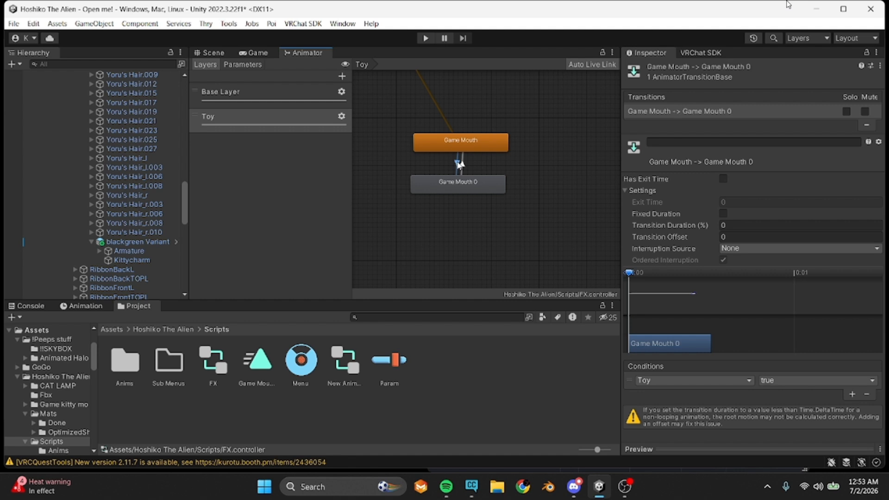
pyautogui.click(226, 120)
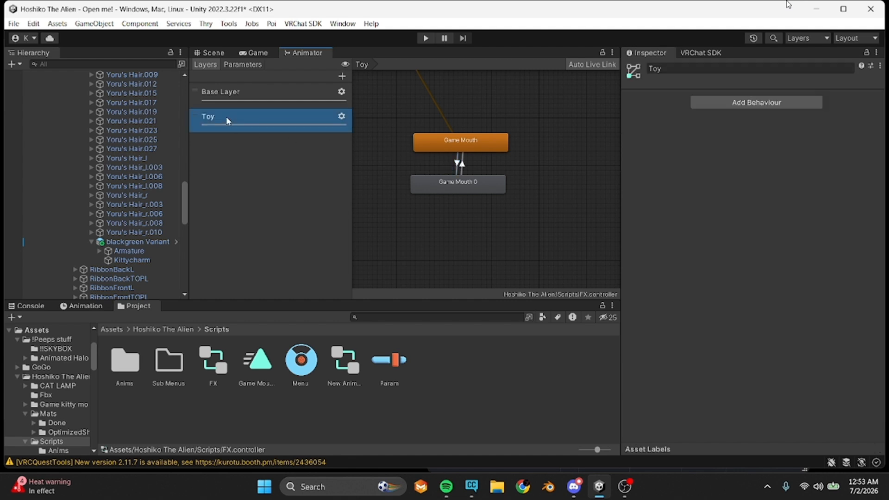
pyautogui.doubleClick(226, 116)
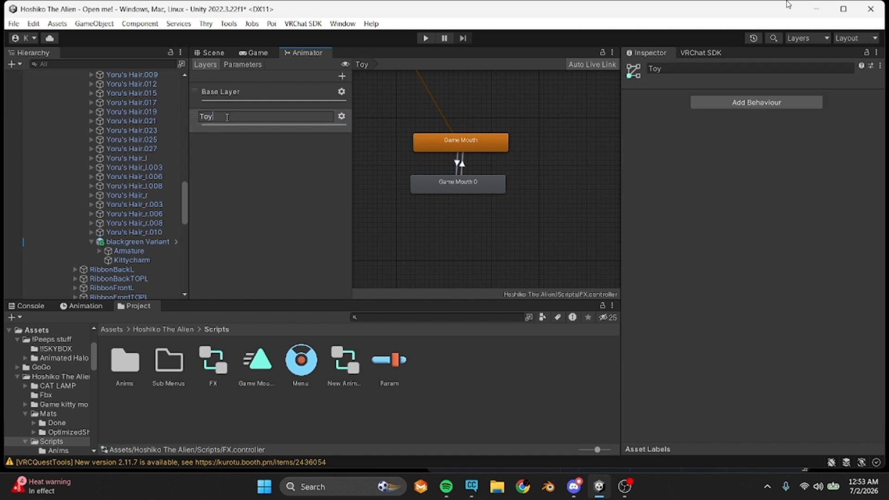
pyautogui.click(237, 65)
pyautogui.click(241, 97)
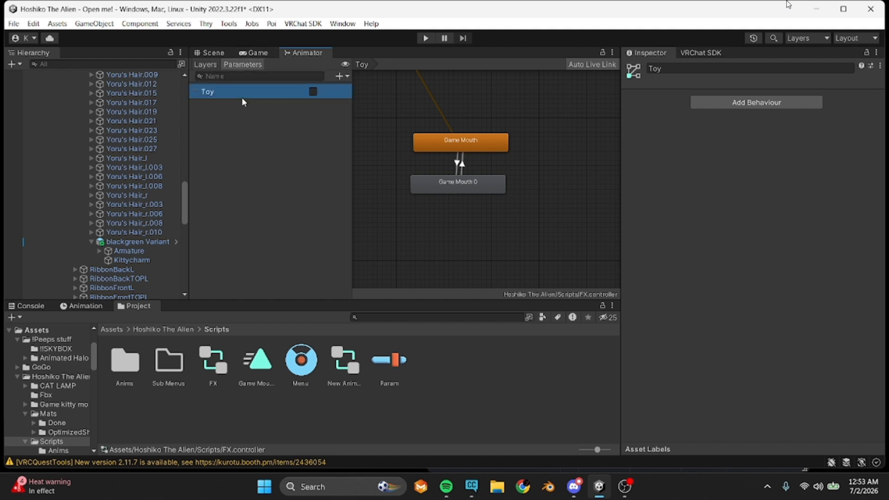
pyautogui.doubleClick(242, 97)
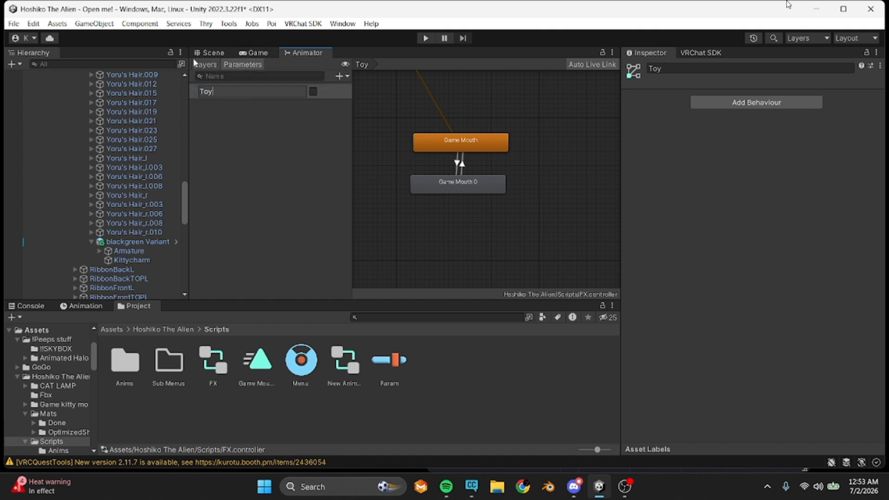
pyautogui.click(204, 64)
# - Enter Play mode and bring the avatar into view in the Scene view
pyautogui.click(207, 53)
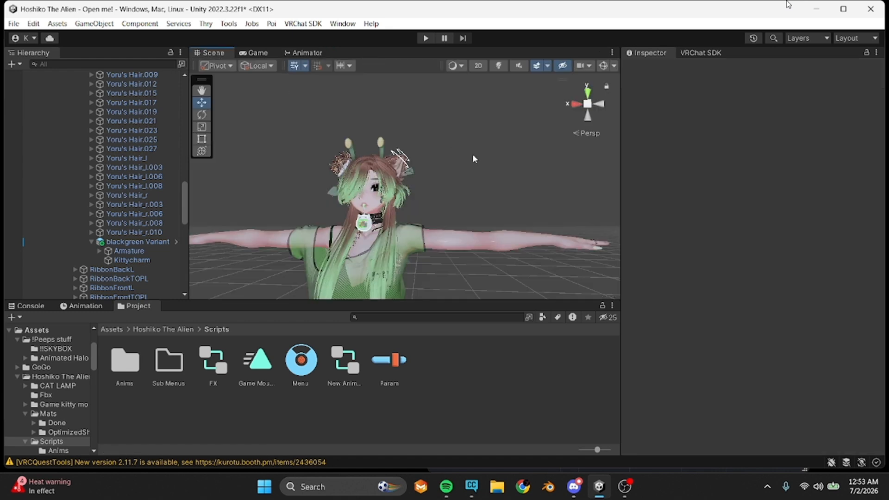
pyautogui.click(426, 39)
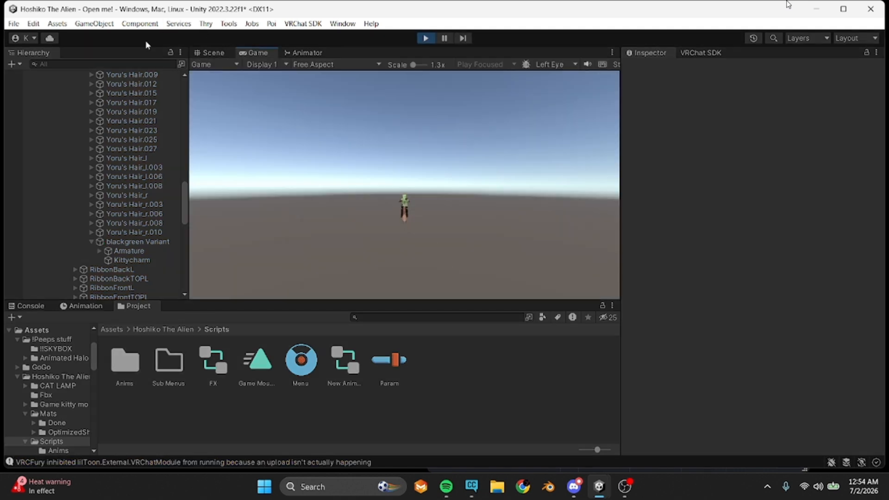
pyautogui.click(209, 53)
pyautogui.moveTo(411, 167); pyautogui.dragTo(414, 151, button='middle')
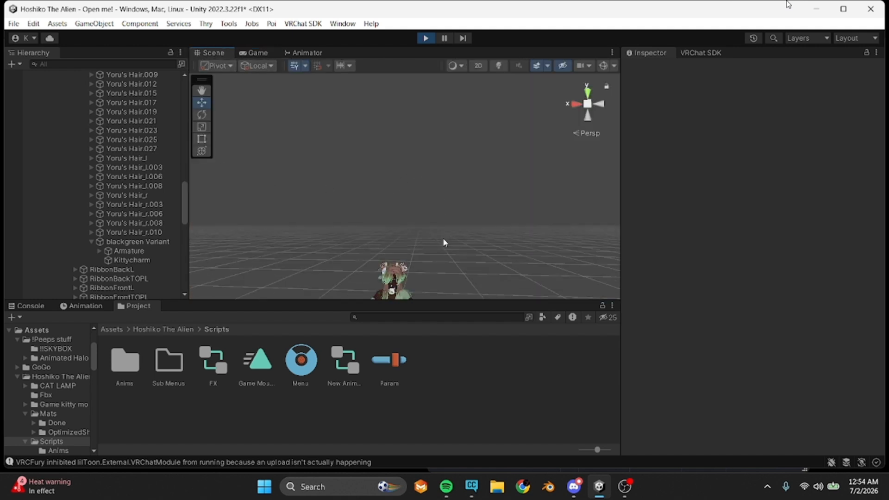
pyautogui.moveTo(443, 238); pyautogui.dragTo(457, 193, button='middle')
# - Launch the Gesture Manager Emulator for the running avatar
pyautogui.click(228, 24)
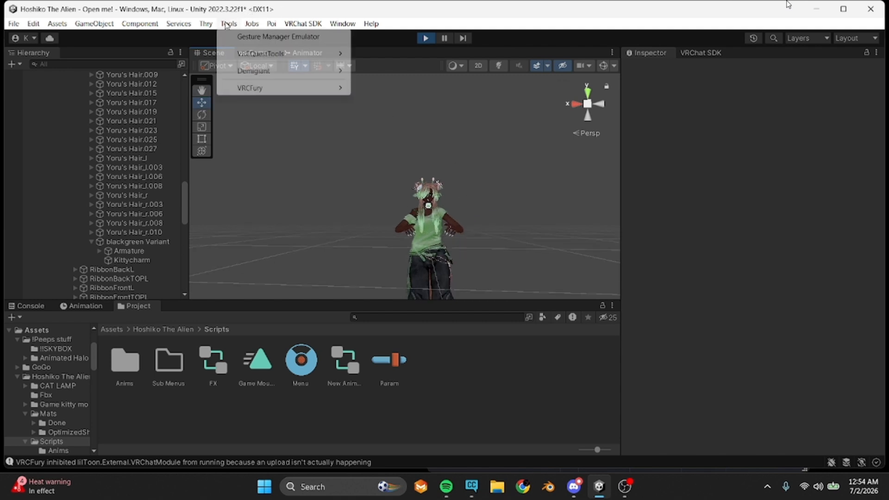
pyautogui.click(229, 24)
pyautogui.click(229, 23)
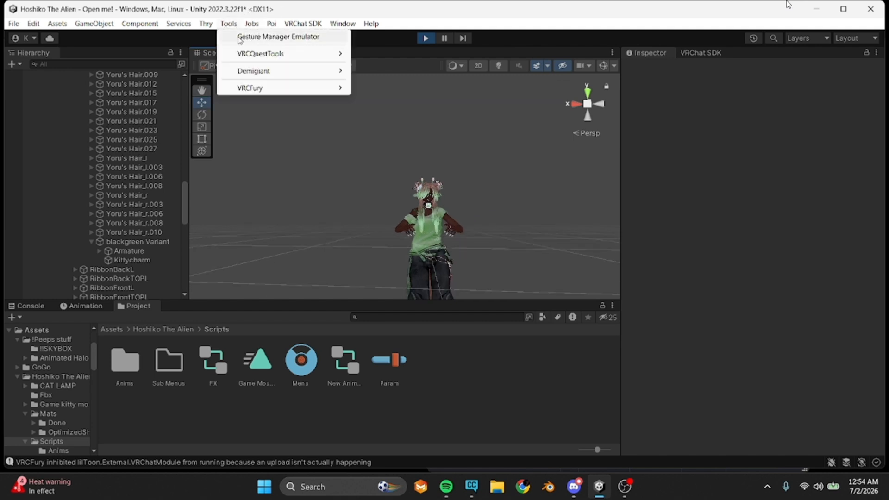
pyautogui.click(262, 36)
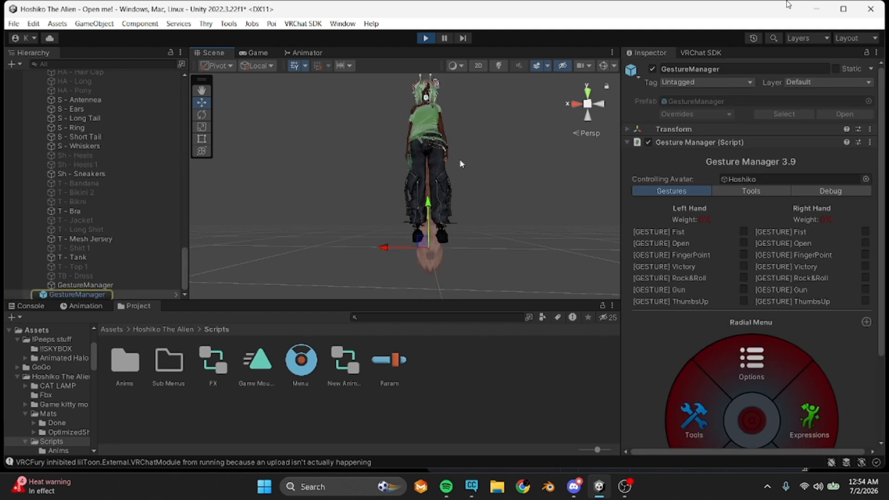
# - Test the Toy toggle from the Expressions radial menu while watching the avatar's head up close
pyautogui.scroll(3, 451, 183)
pyautogui.scroll(6, 435, 132)
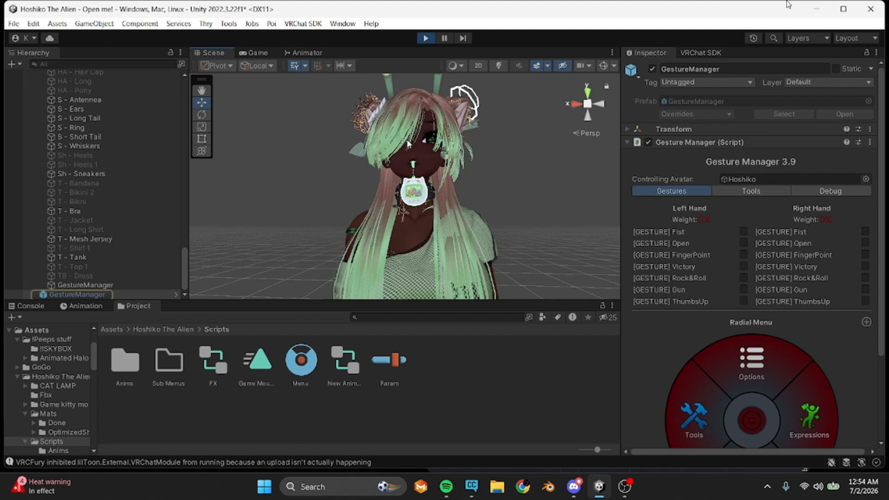
pyautogui.scroll(-3, 750, 324)
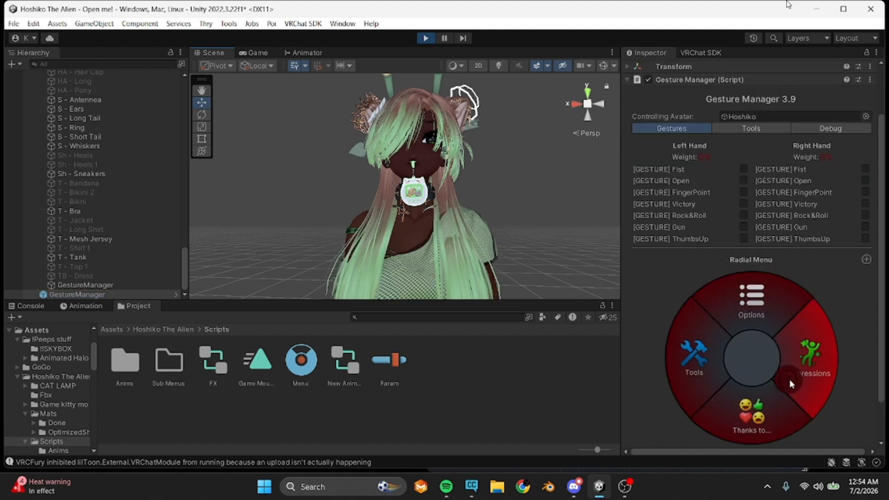
pyautogui.click(803, 338)
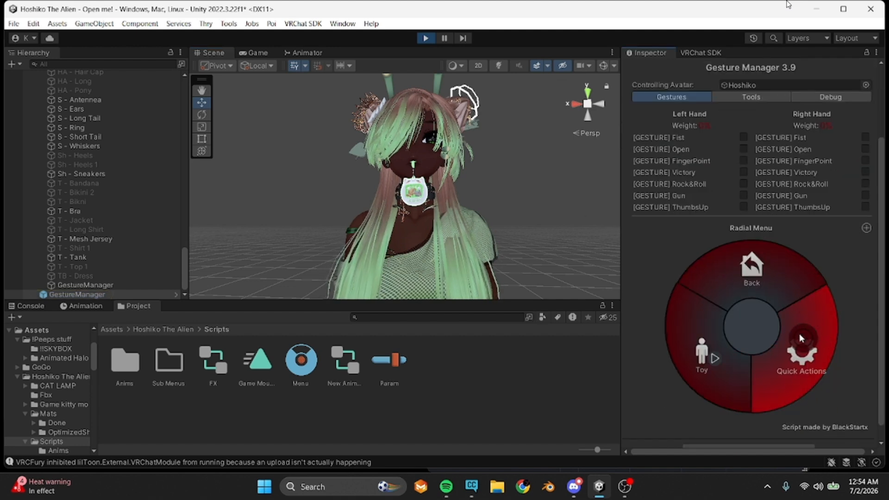
pyautogui.click(699, 346)
pyautogui.click(699, 346)
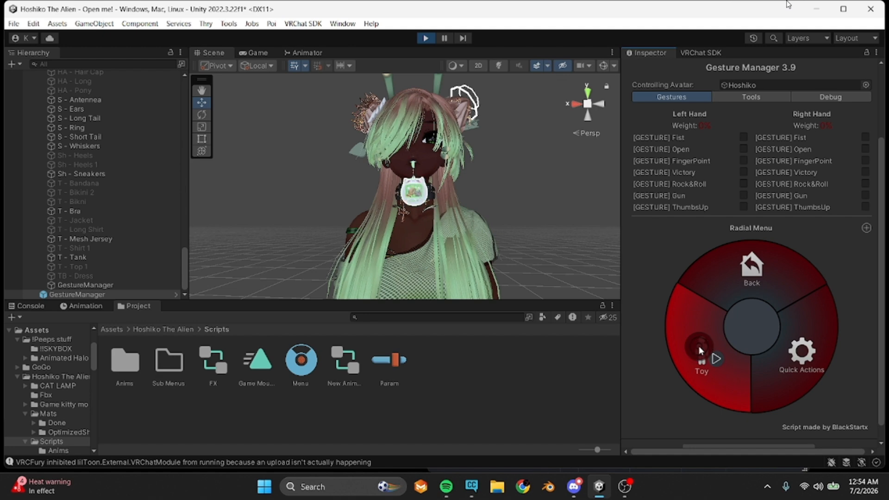
pyautogui.click(698, 346)
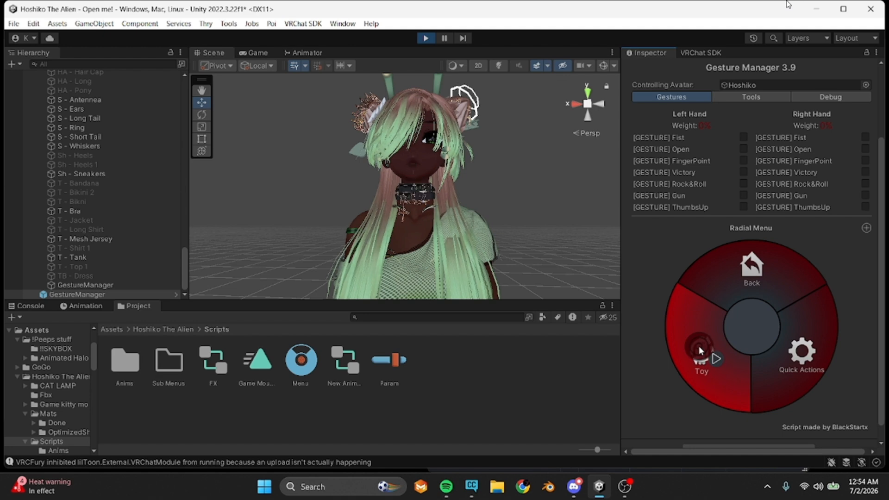
# - Switch the Toy toggle on and off several more times to check the game toy at the avatar's mouth
pyautogui.click(699, 346)
pyautogui.click(699, 346)
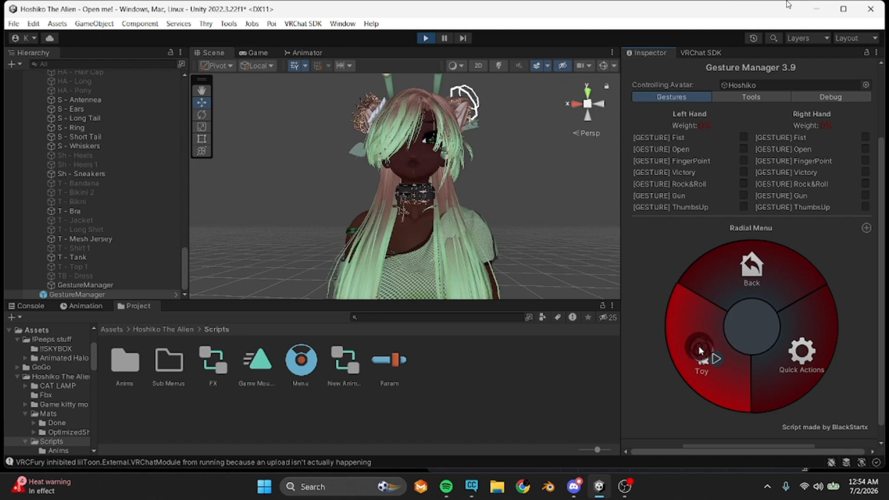
pyautogui.click(698, 346)
pyautogui.click(699, 346)
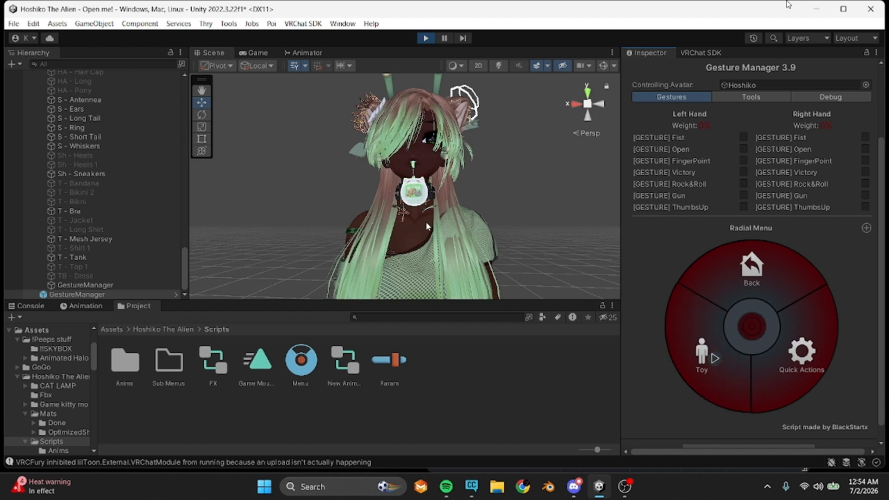
# - Exit Play mode and frame the avatar from head to hips in the Scene view
pyautogui.click(416, 38)
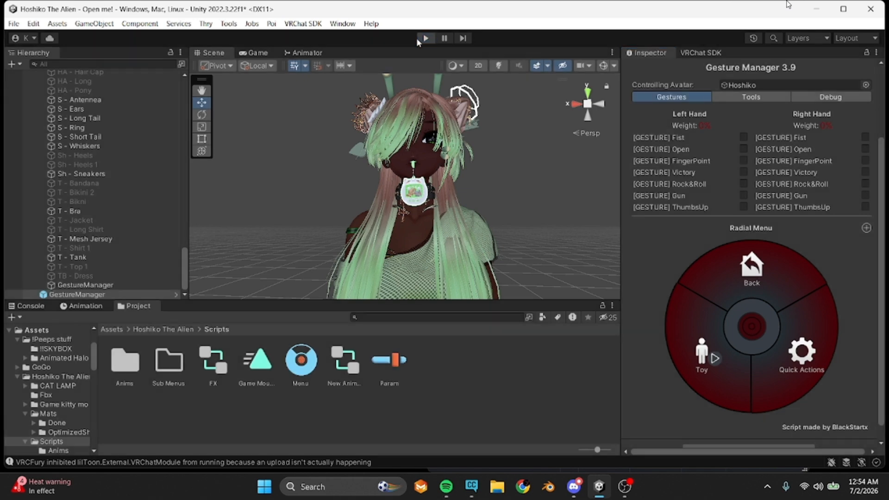
pyautogui.scroll(-5, 470, 195)
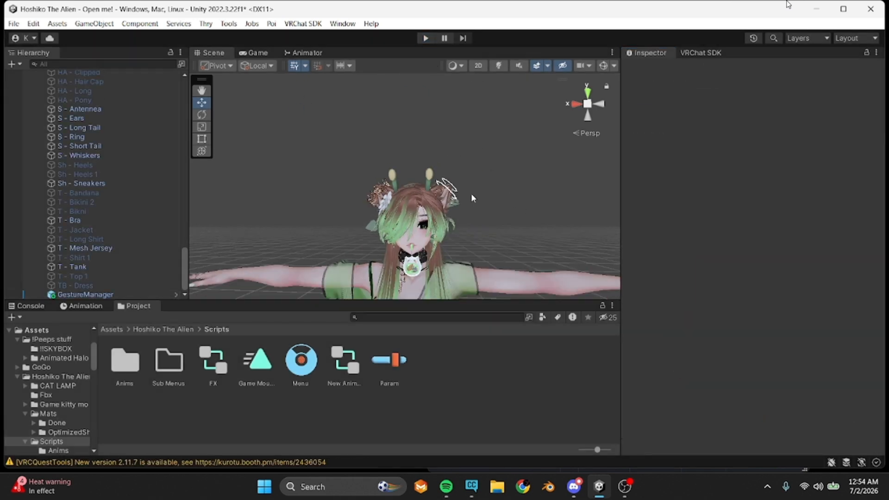
pyautogui.moveTo(500, 225); pyautogui.dragTo(518, 204, button='middle')
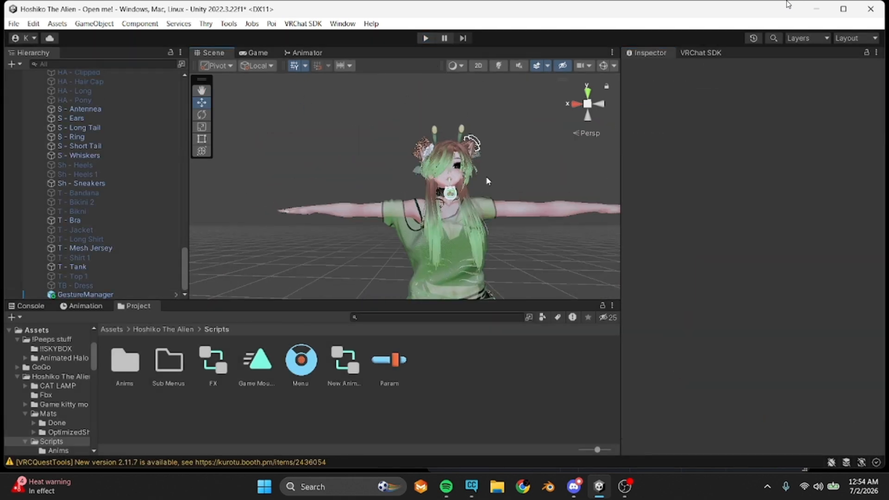
pyautogui.scroll(-4, 508, 206)
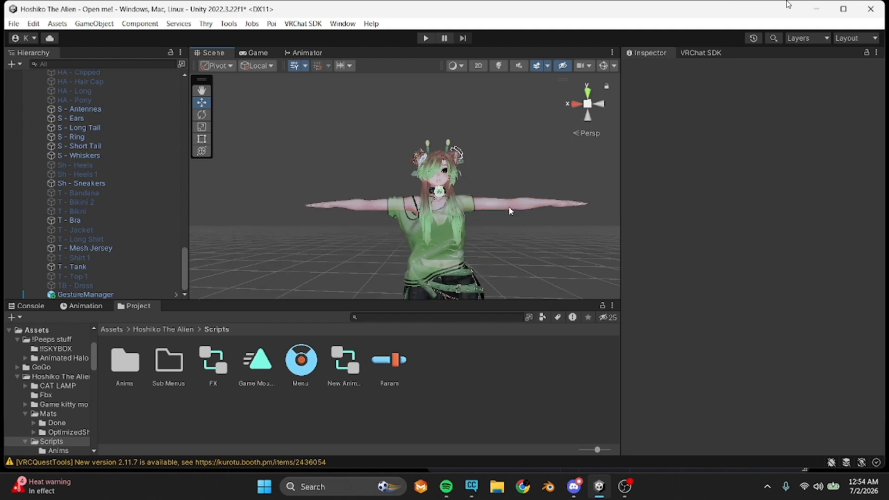
pyautogui.moveTo(509, 207); pyautogui.dragTo(490, 180, button='middle')
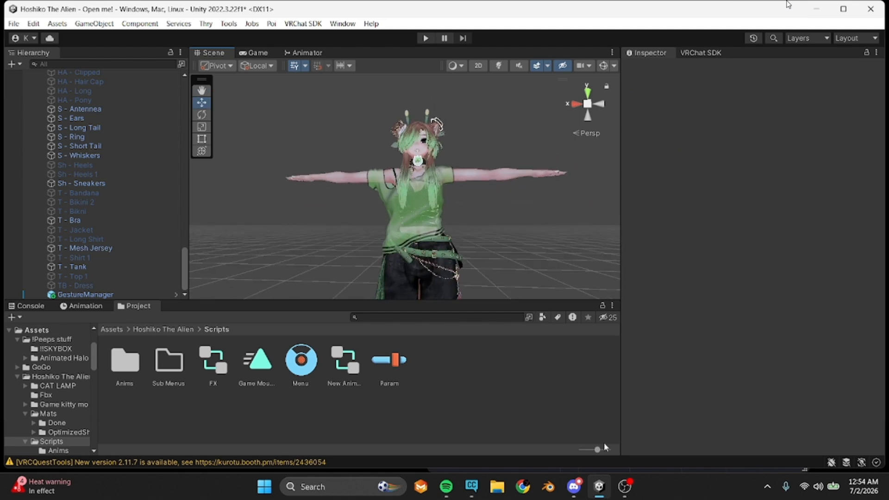